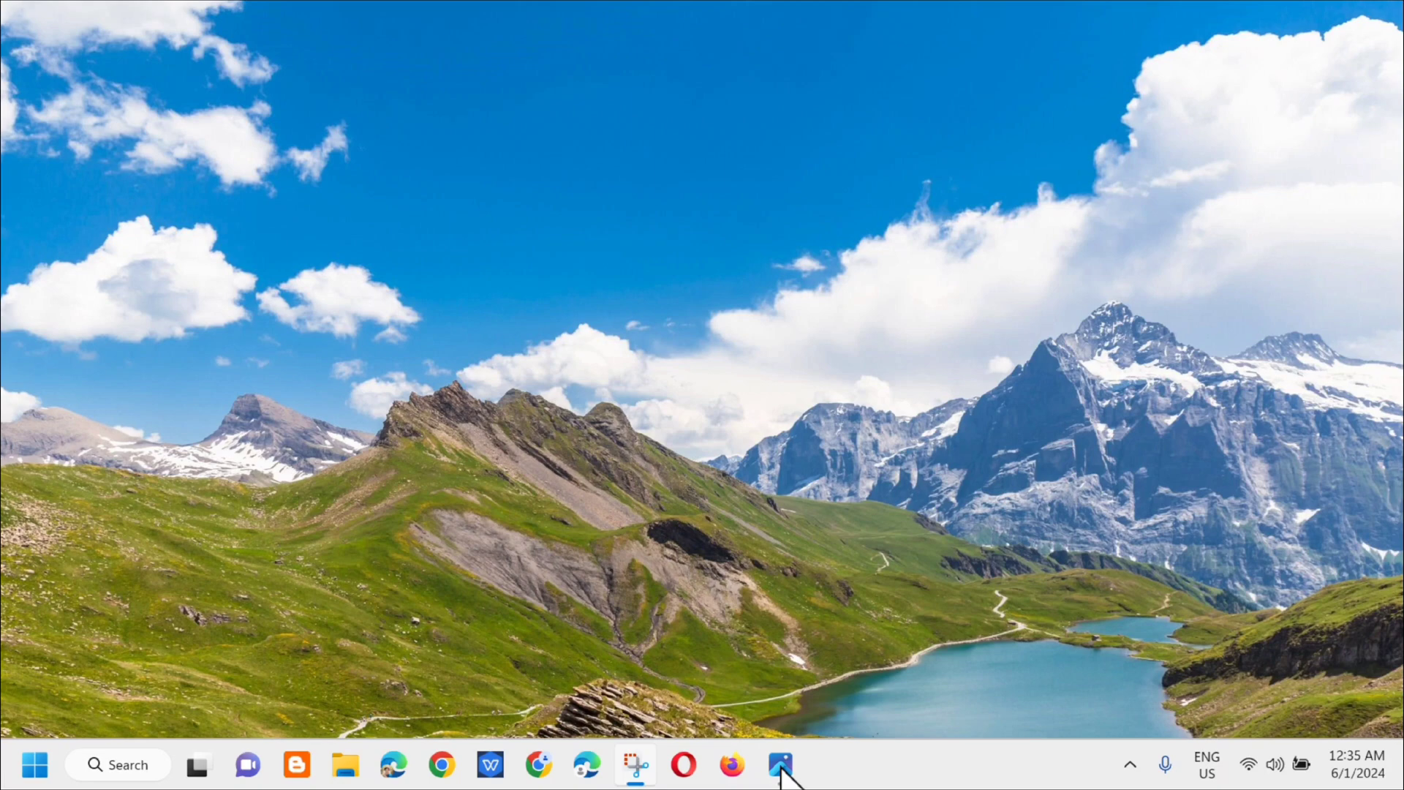
# - Search Windows for "registry", open Registry Editor and allow it to make changes to the device
pyautogui.click(115, 765)
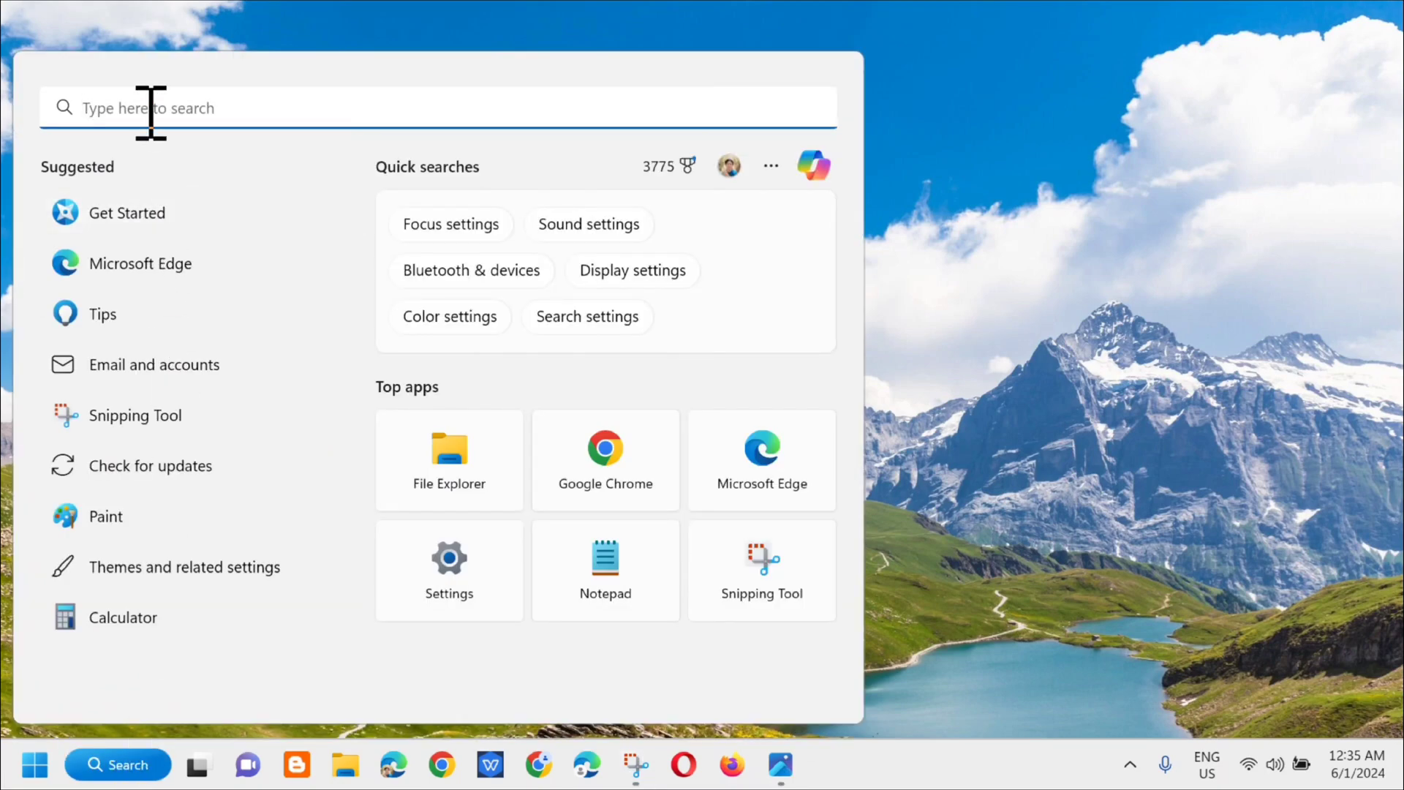
pyautogui.write('registry')
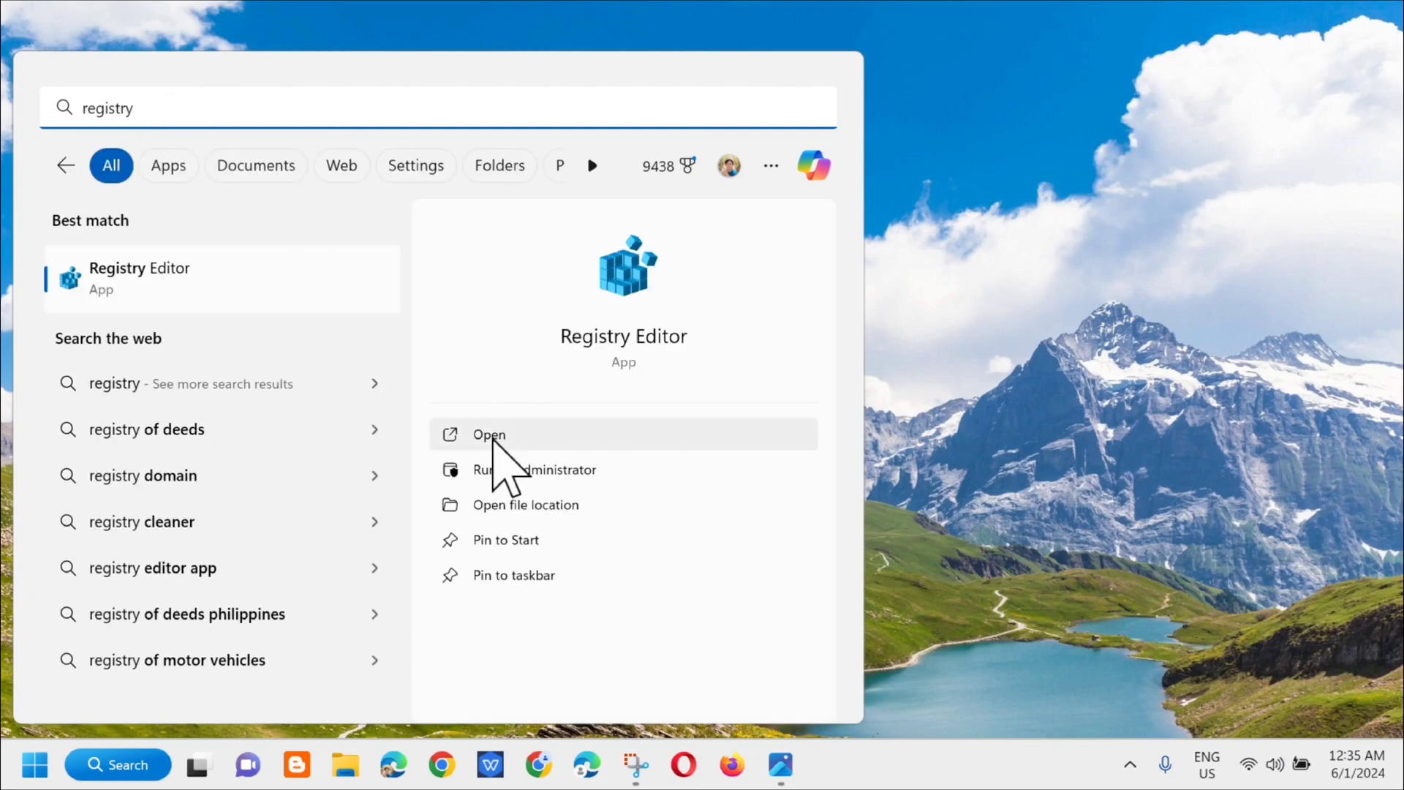
pyautogui.click(488, 436)
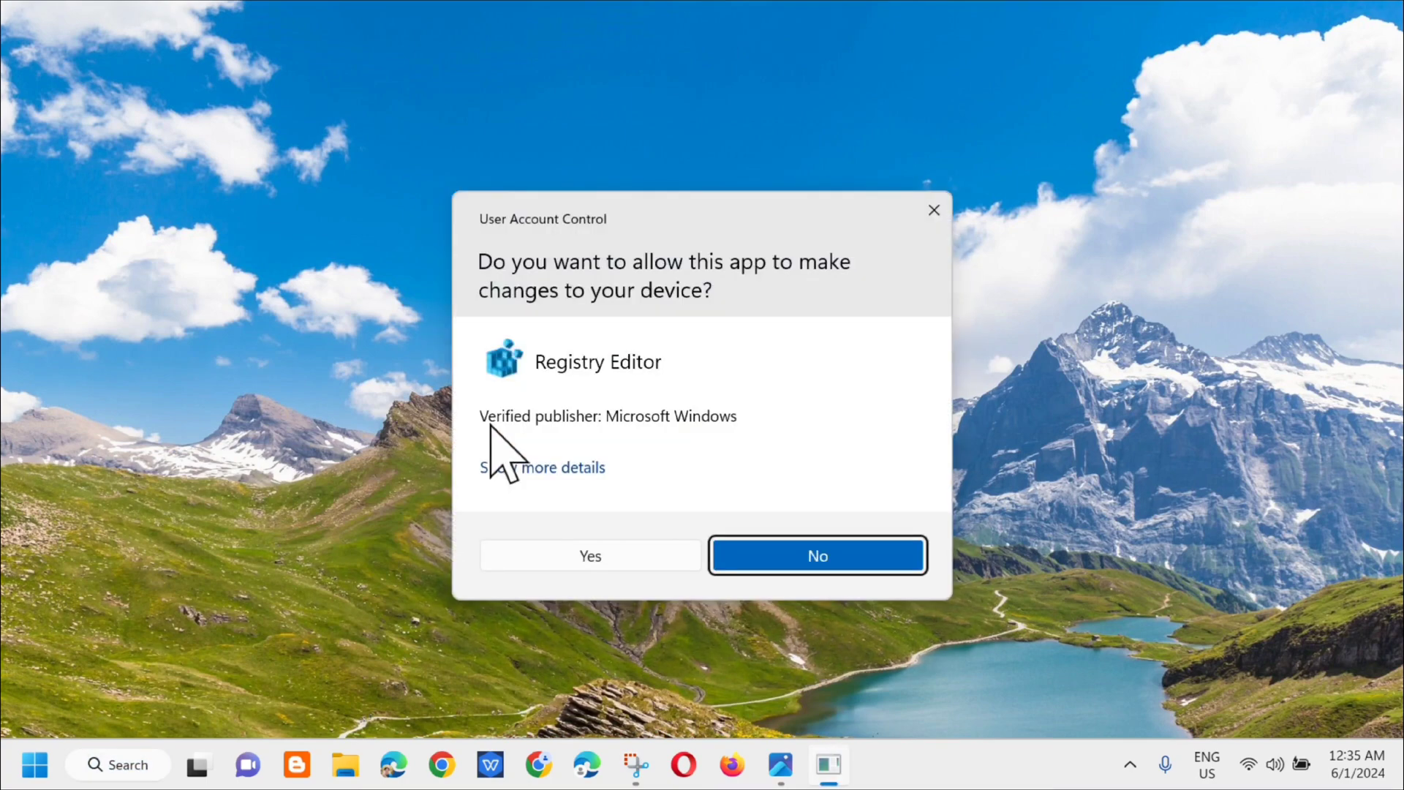
pyautogui.click(578, 559)
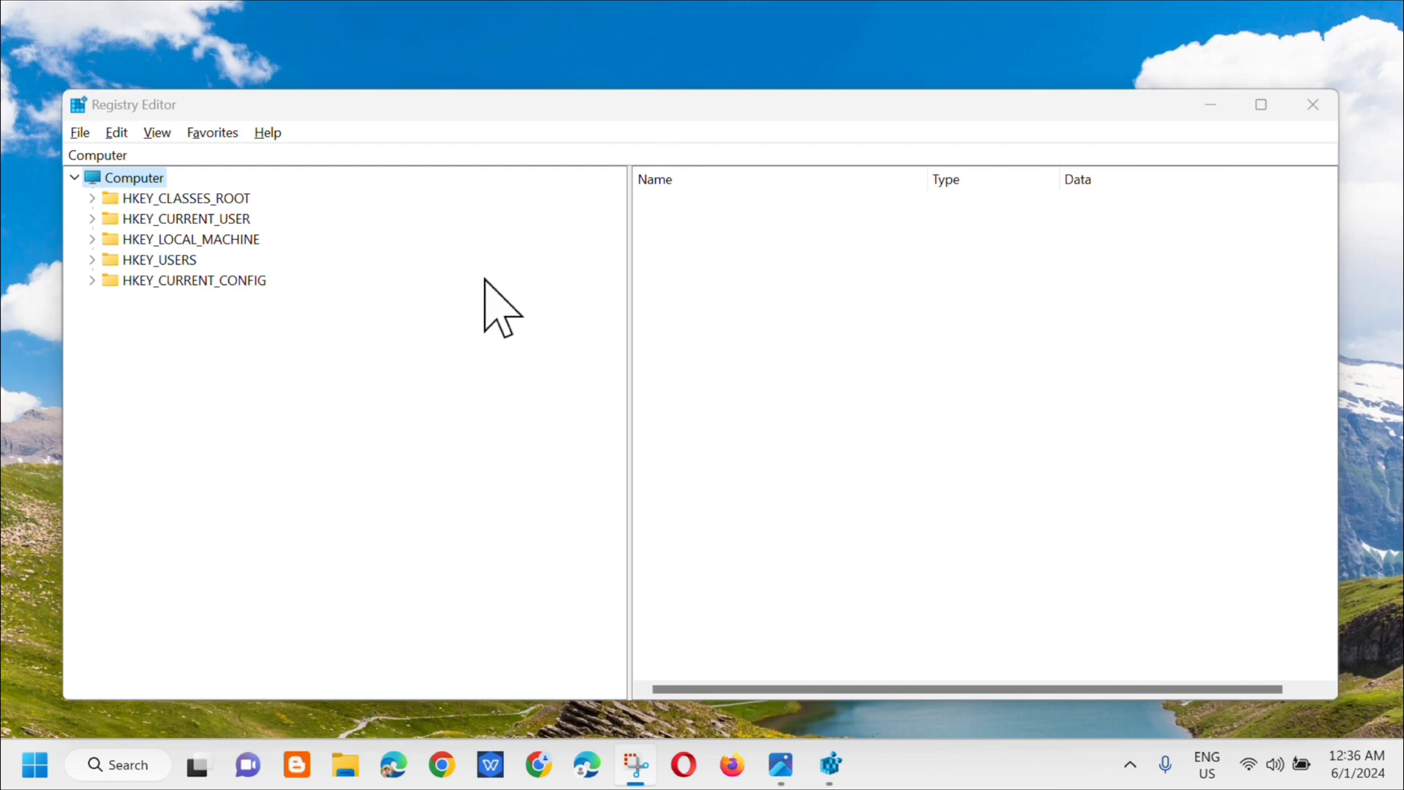
# - View the registry export and import dialogs, cancelling each without saving or loading a file
pyautogui.click(76, 133)
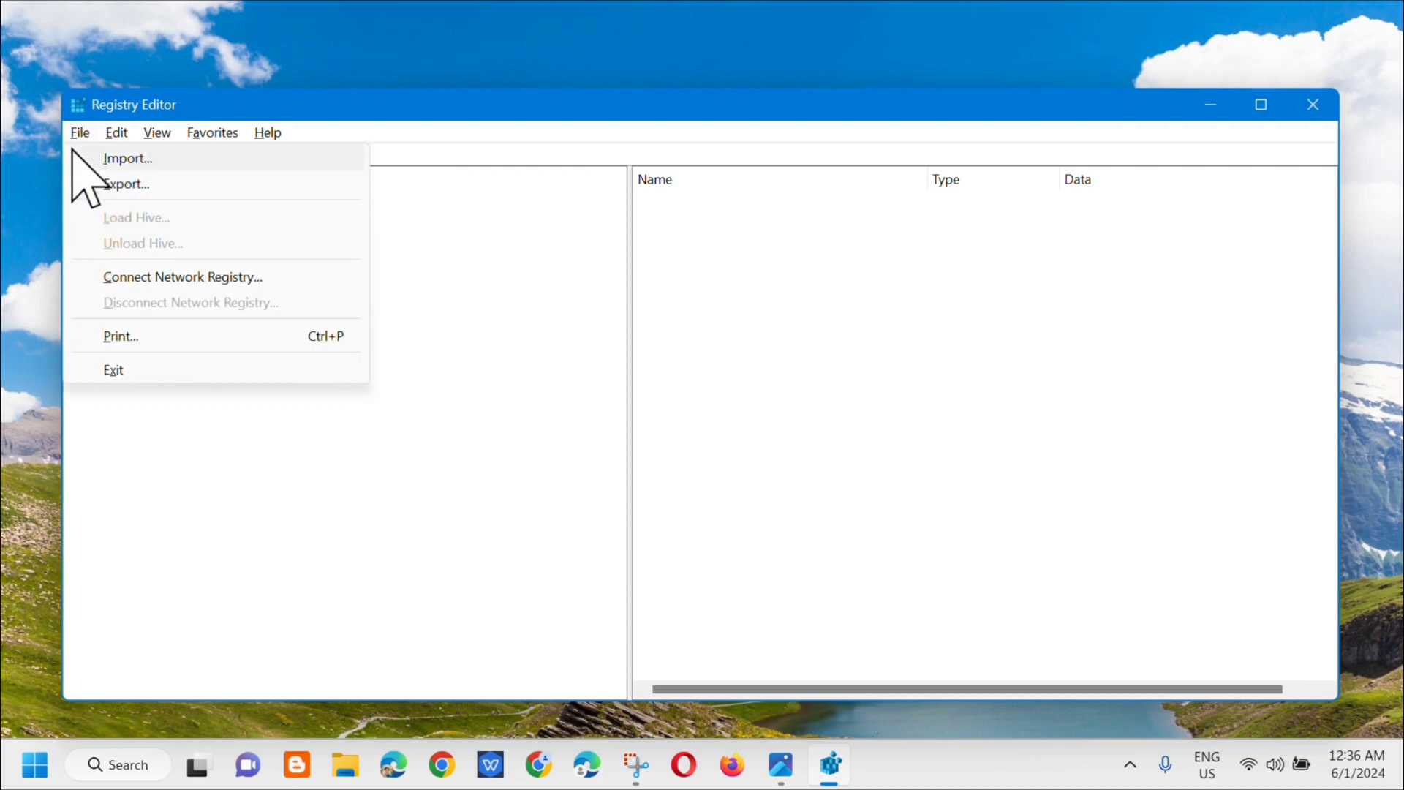
pyautogui.click(115, 186)
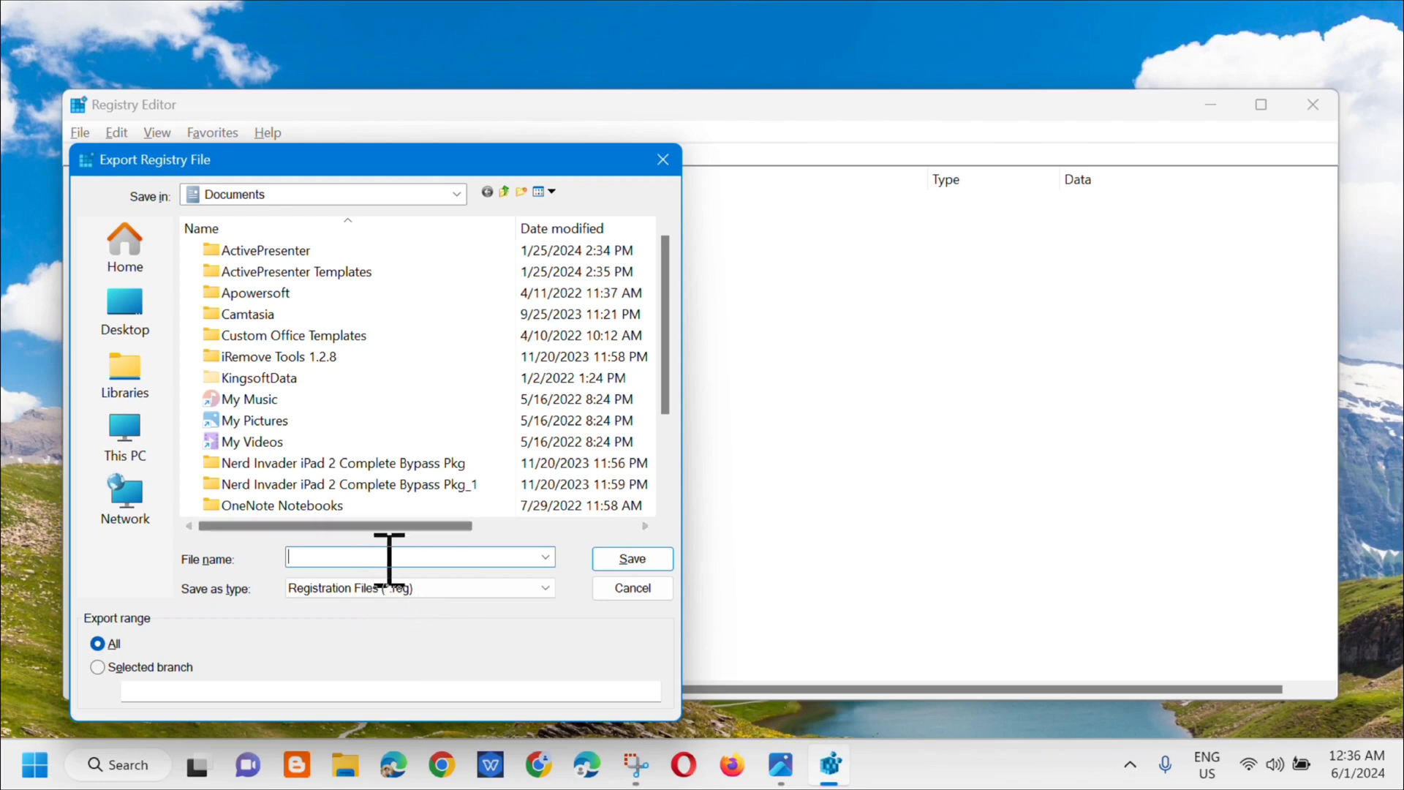
pyautogui.click(625, 589)
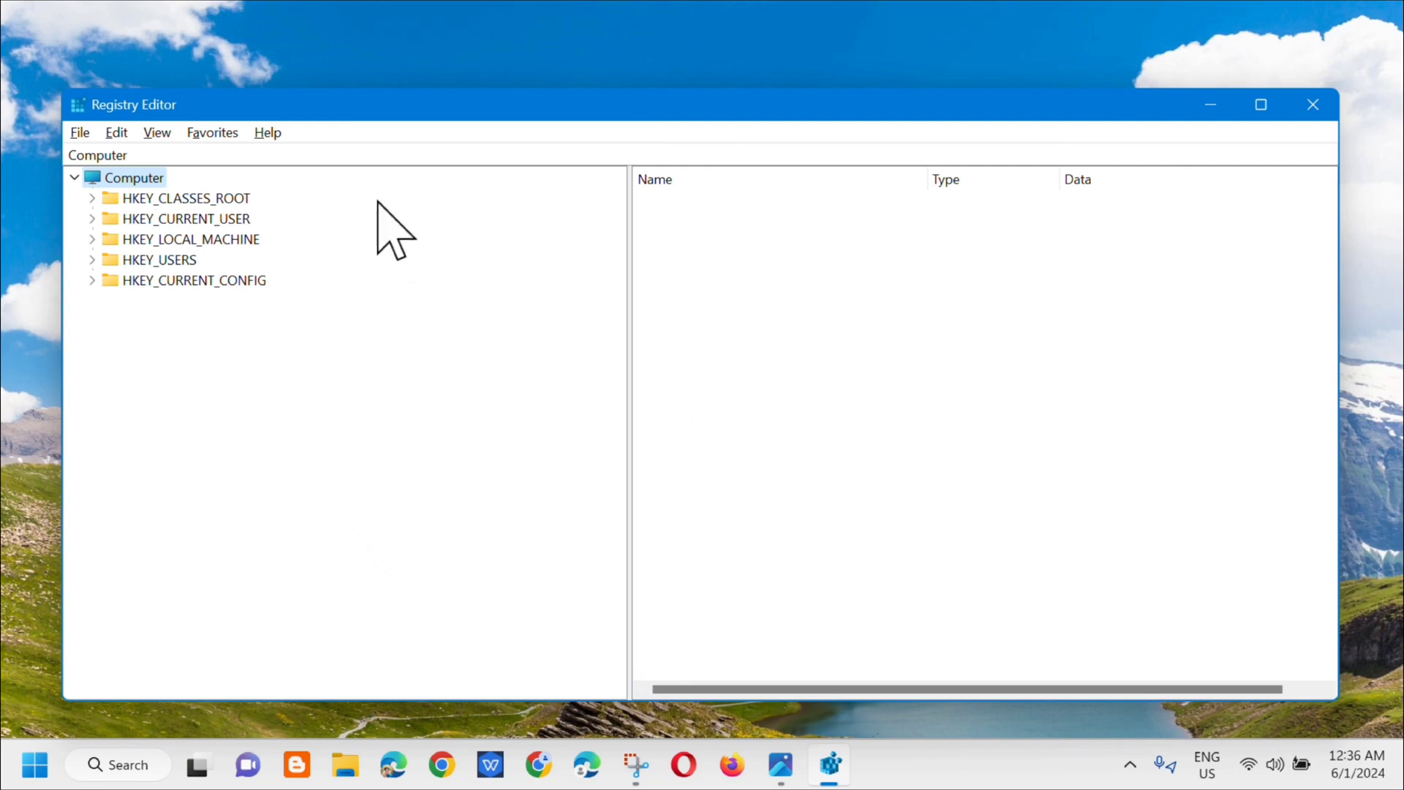
pyautogui.click(75, 137)
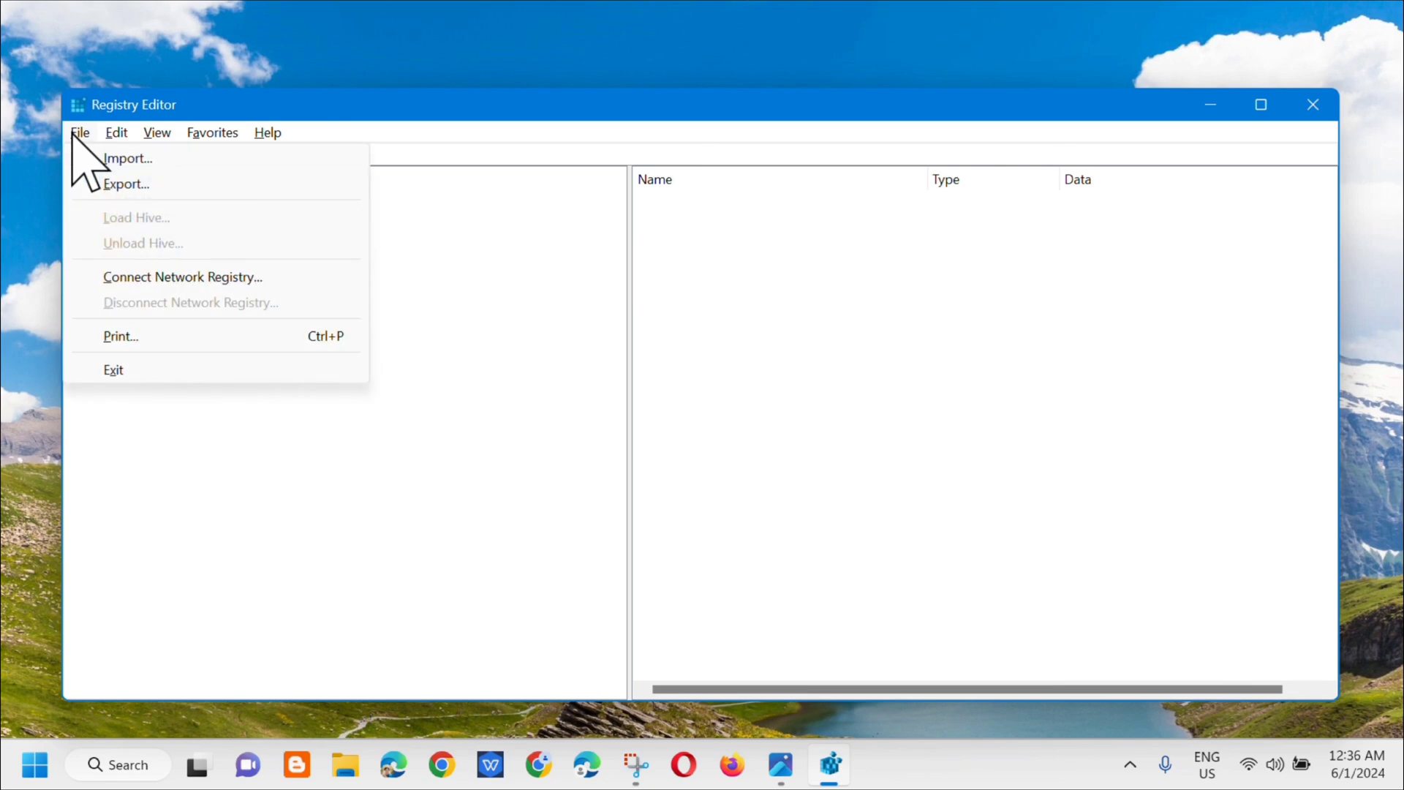
pyautogui.click(121, 158)
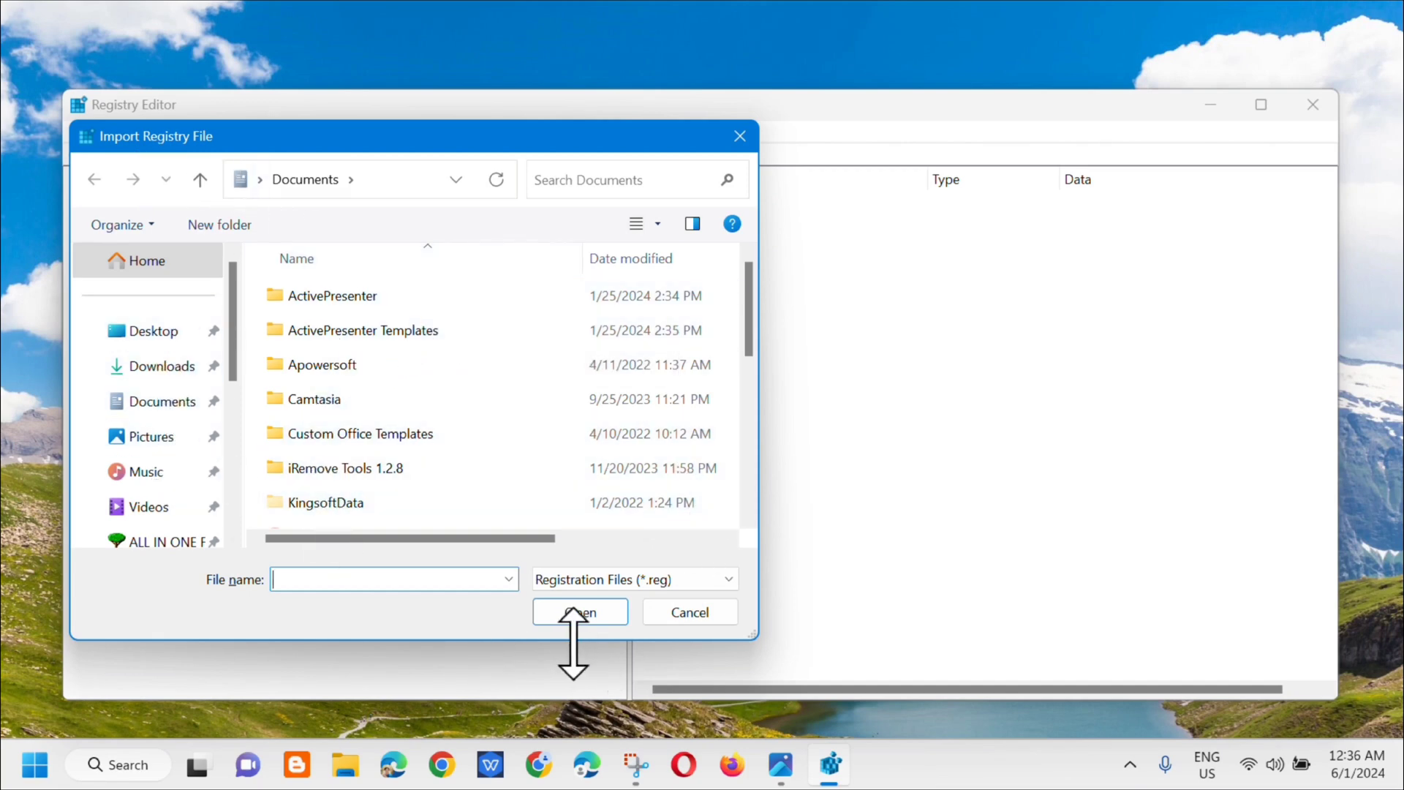
pyautogui.click(676, 618)
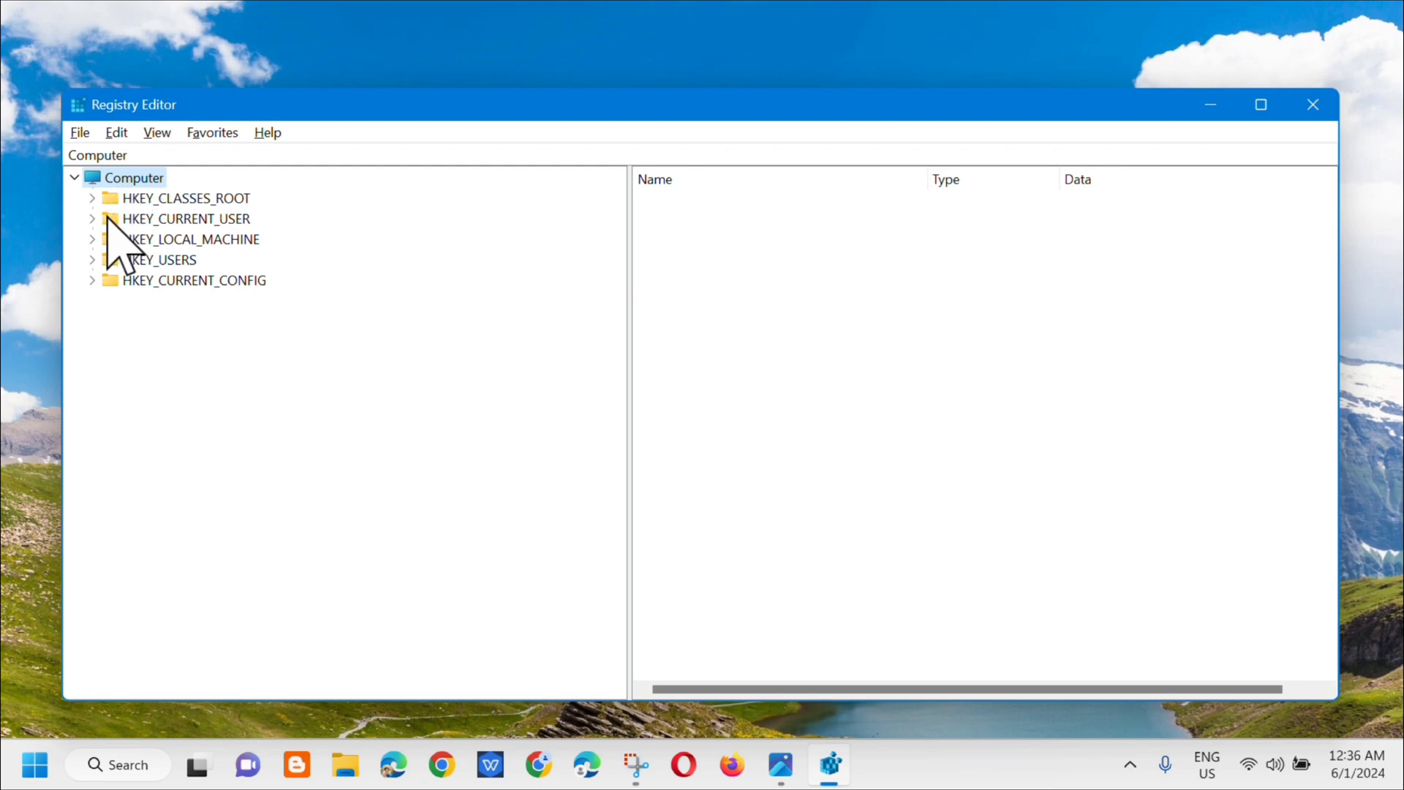
# - Go to the registry key HKEY_LOCAL_MACHINE\SOFTWARE\Adobe\Adobe Acrobat
pyautogui.doubleClick(198, 239)
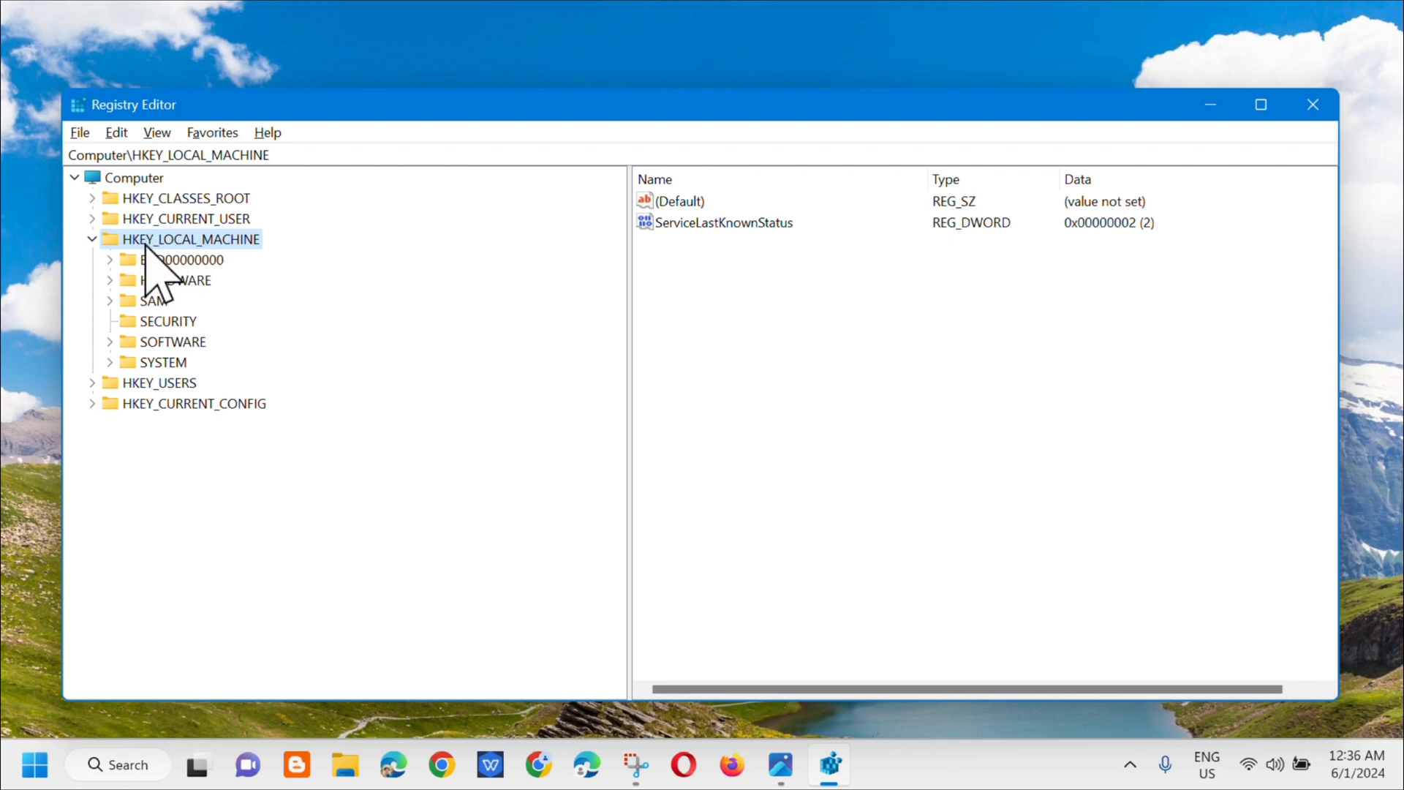
pyautogui.doubleClick(174, 342)
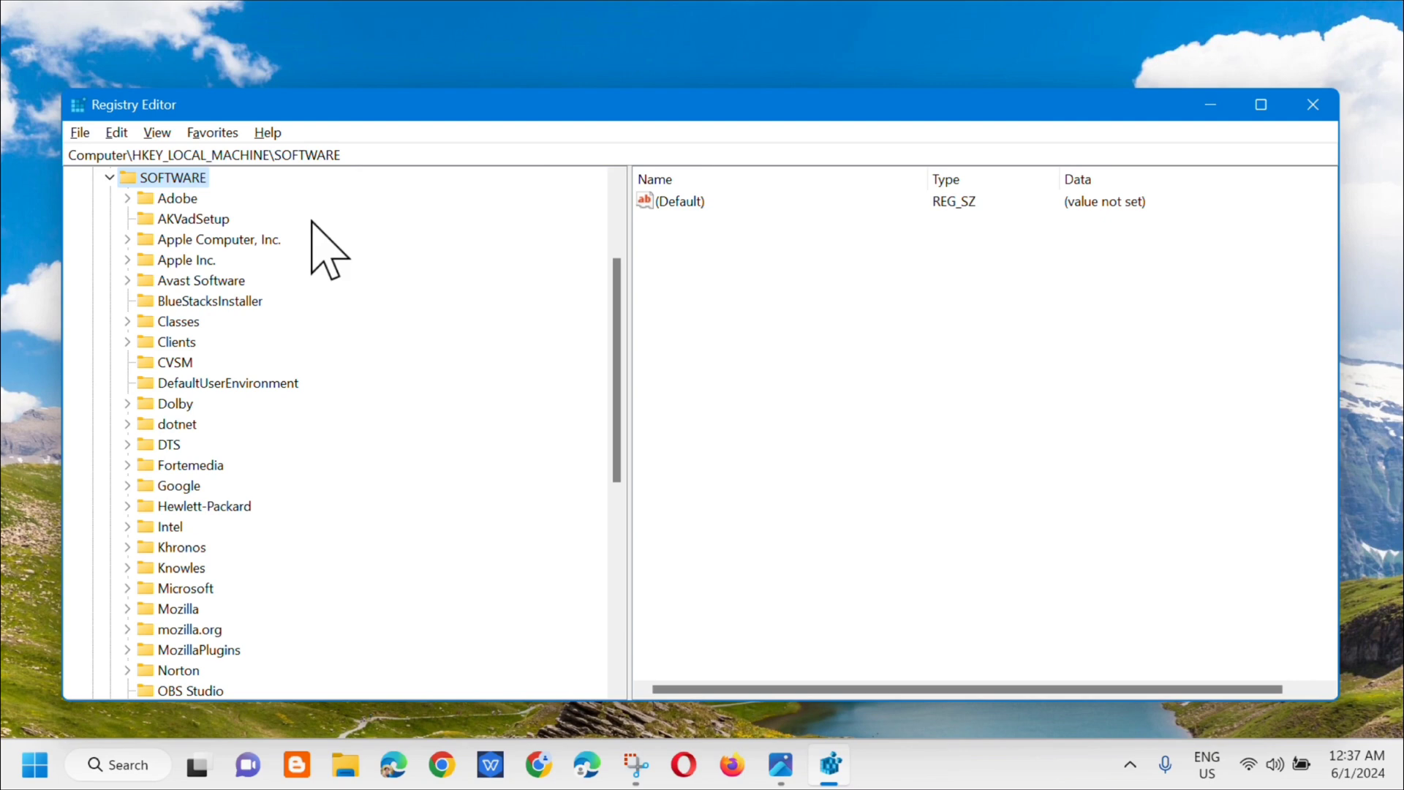
pyautogui.doubleClick(183, 199)
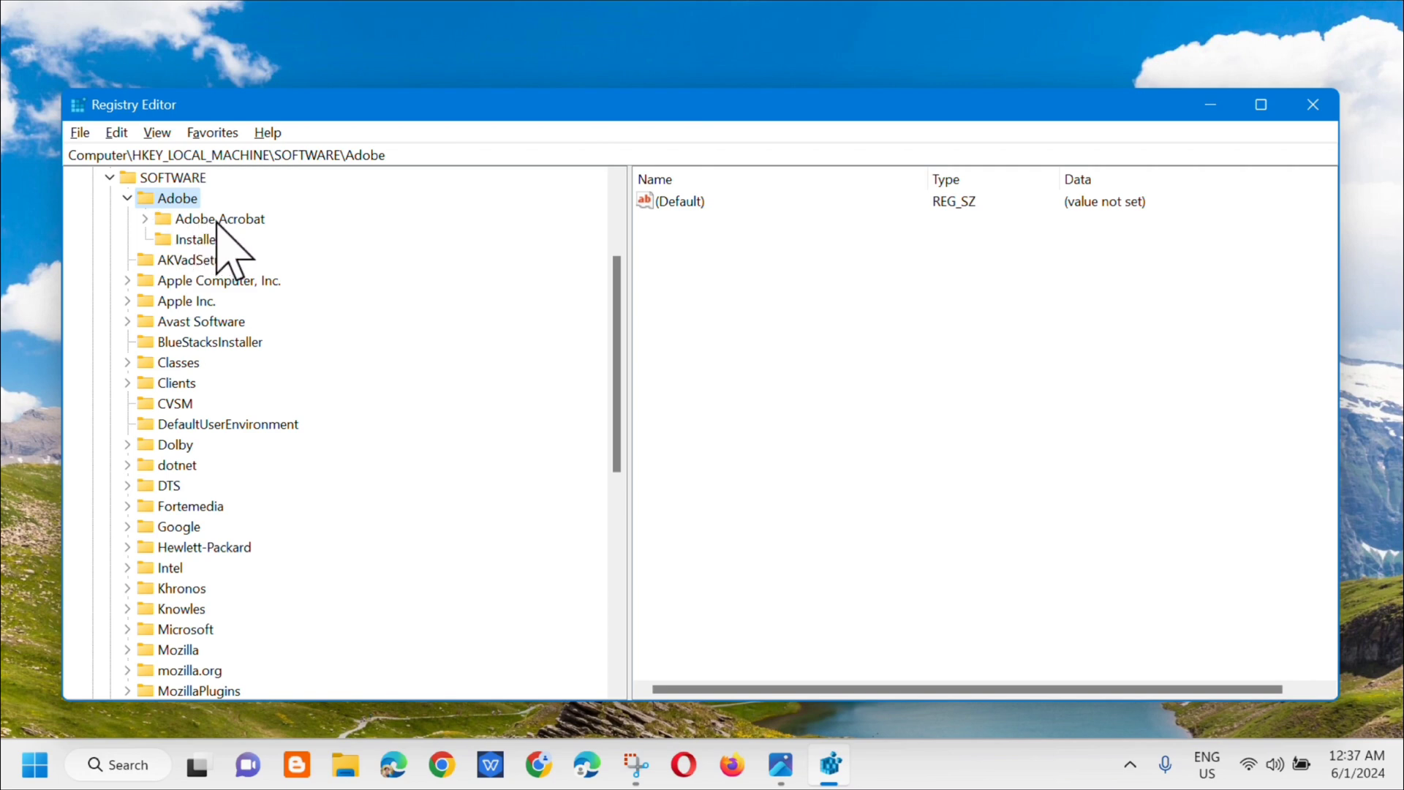
pyautogui.click(242, 220)
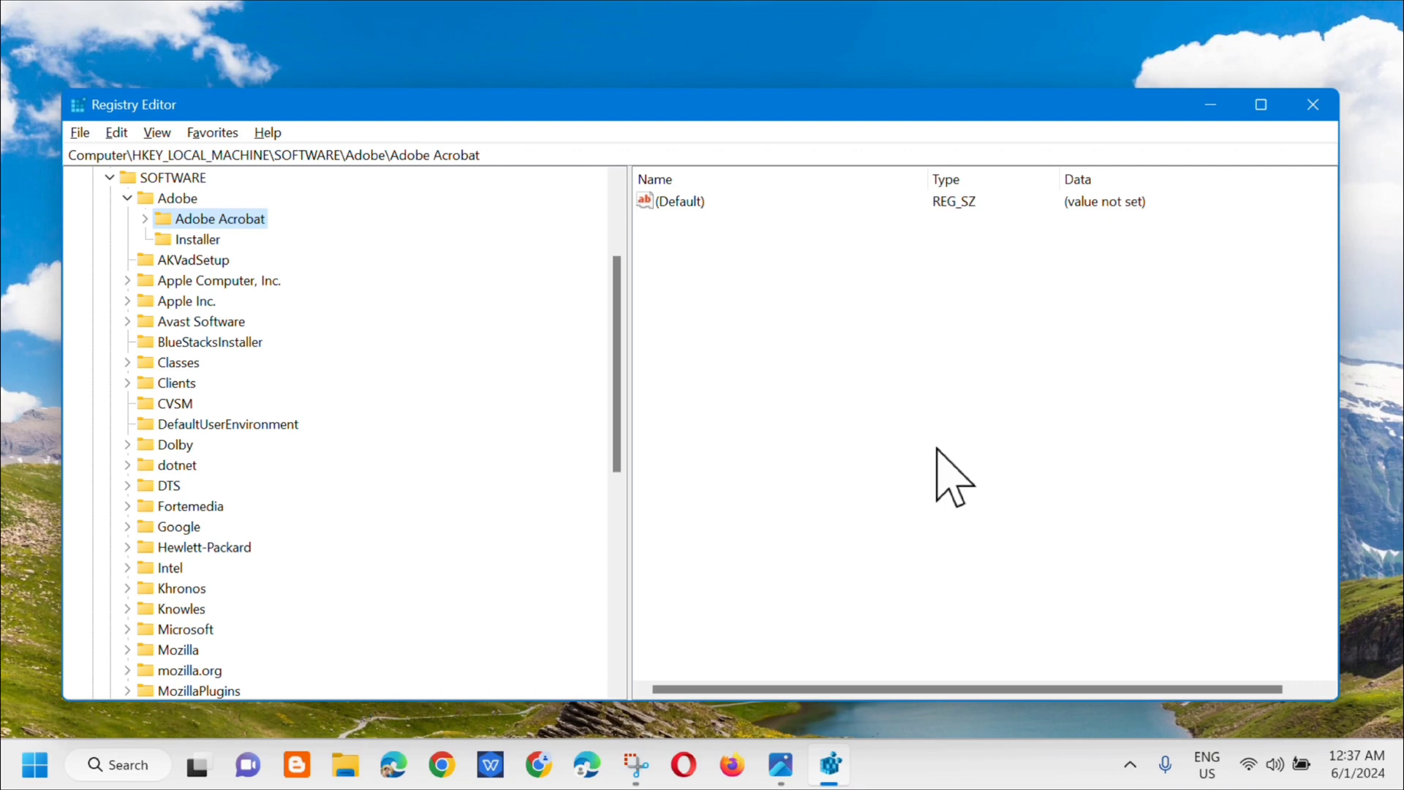
# - Create a DWORD (32-bit) value named OverridePhysicalMemoryMB in the Adobe Acrobat key
pyautogui.rightClick(792, 258)
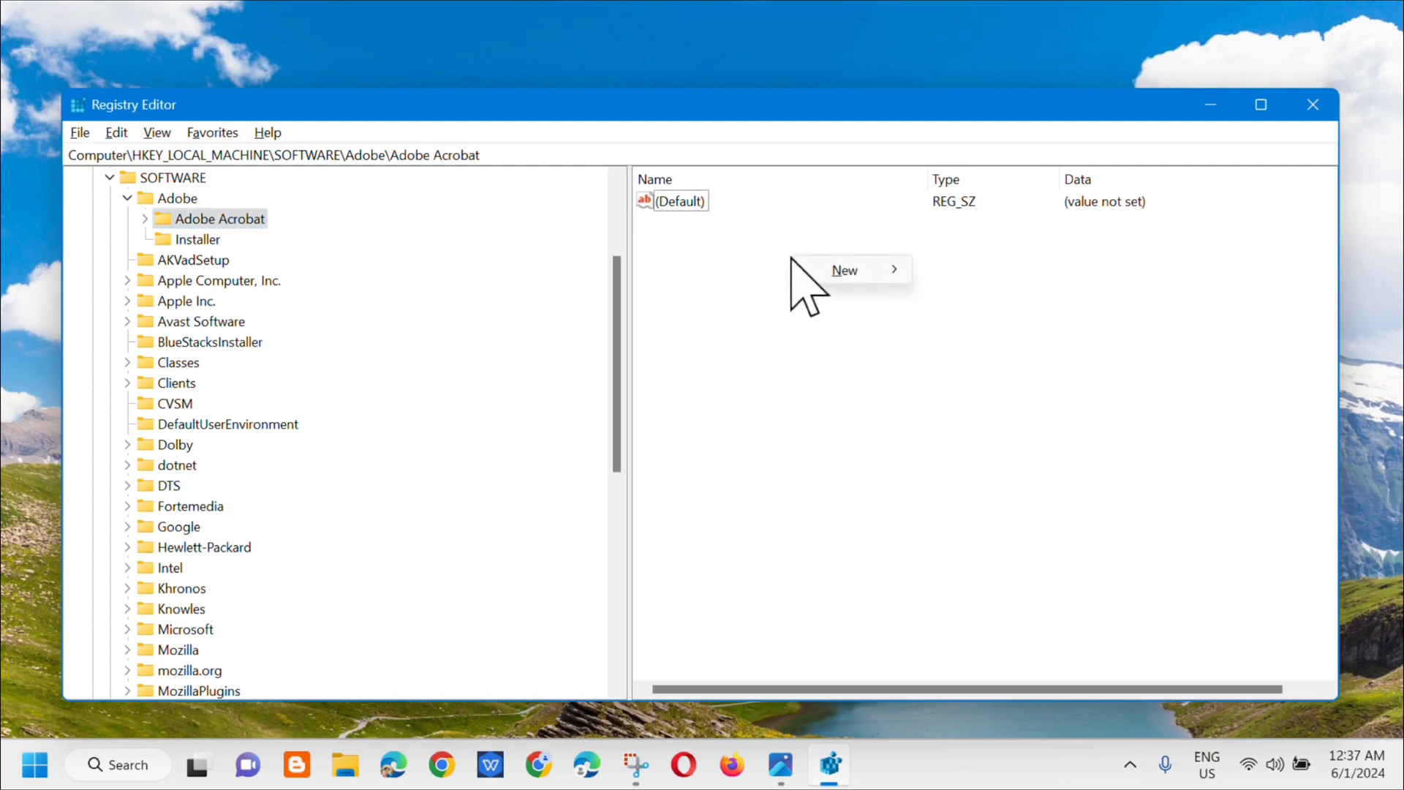
pyautogui.moveTo(875, 272)
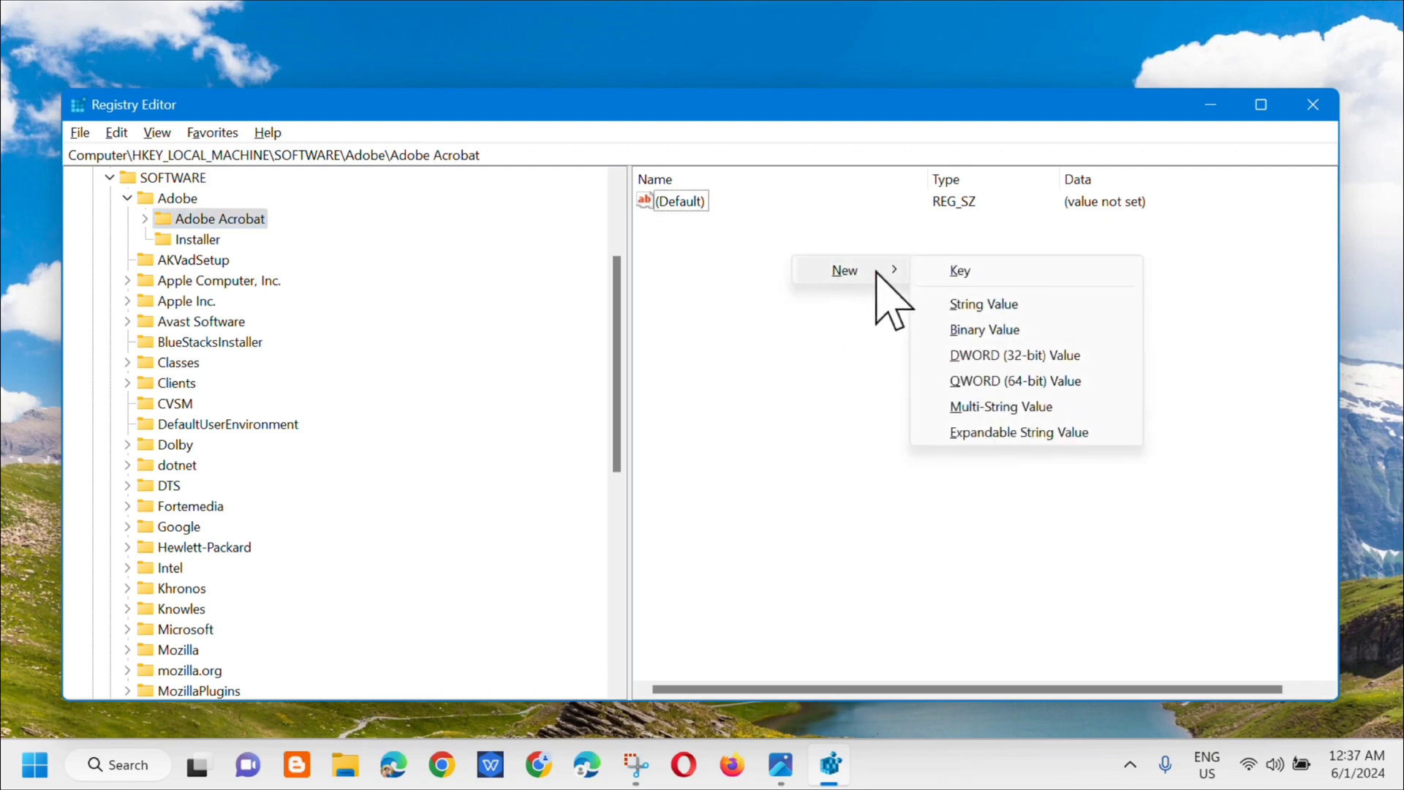
pyautogui.click(961, 358)
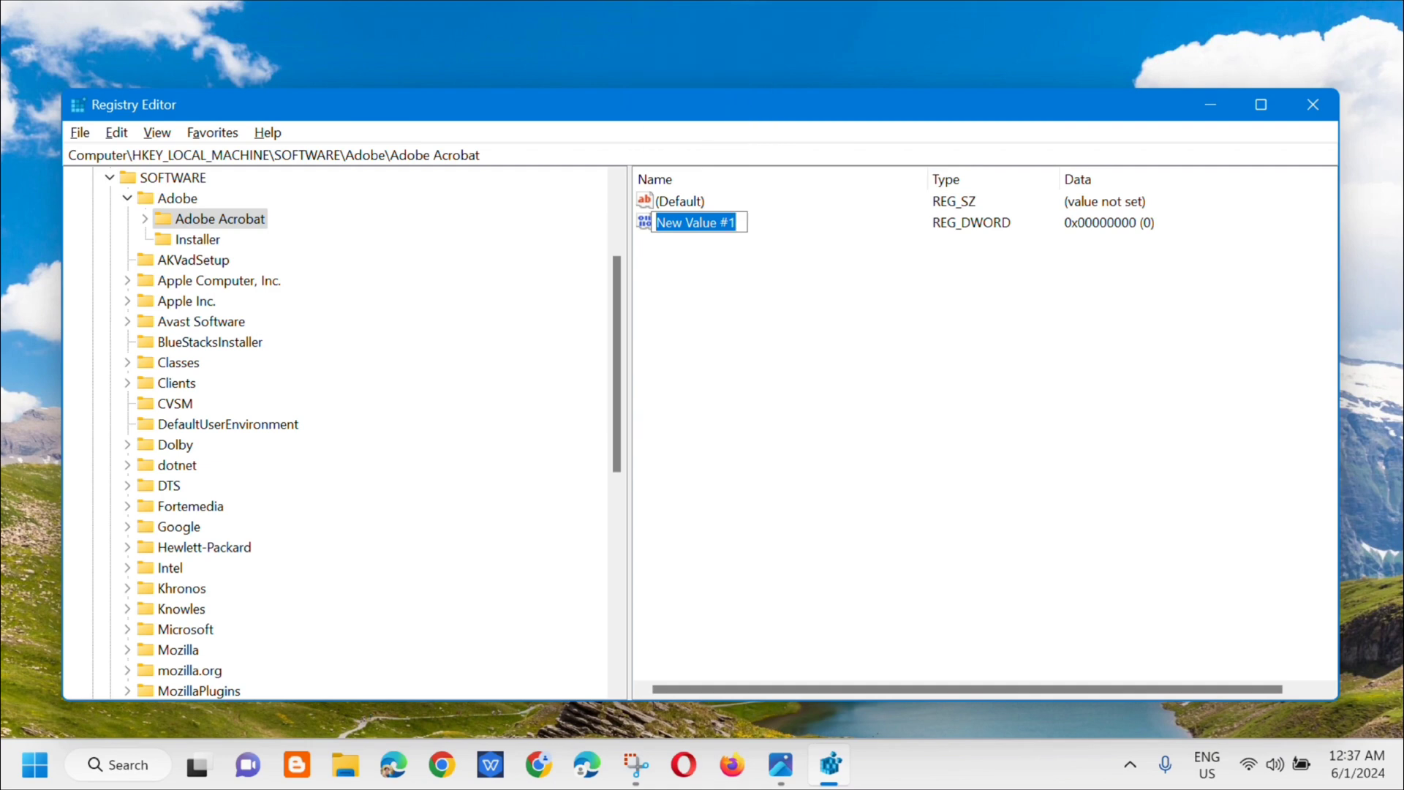
pyautogui.write('Overrid')
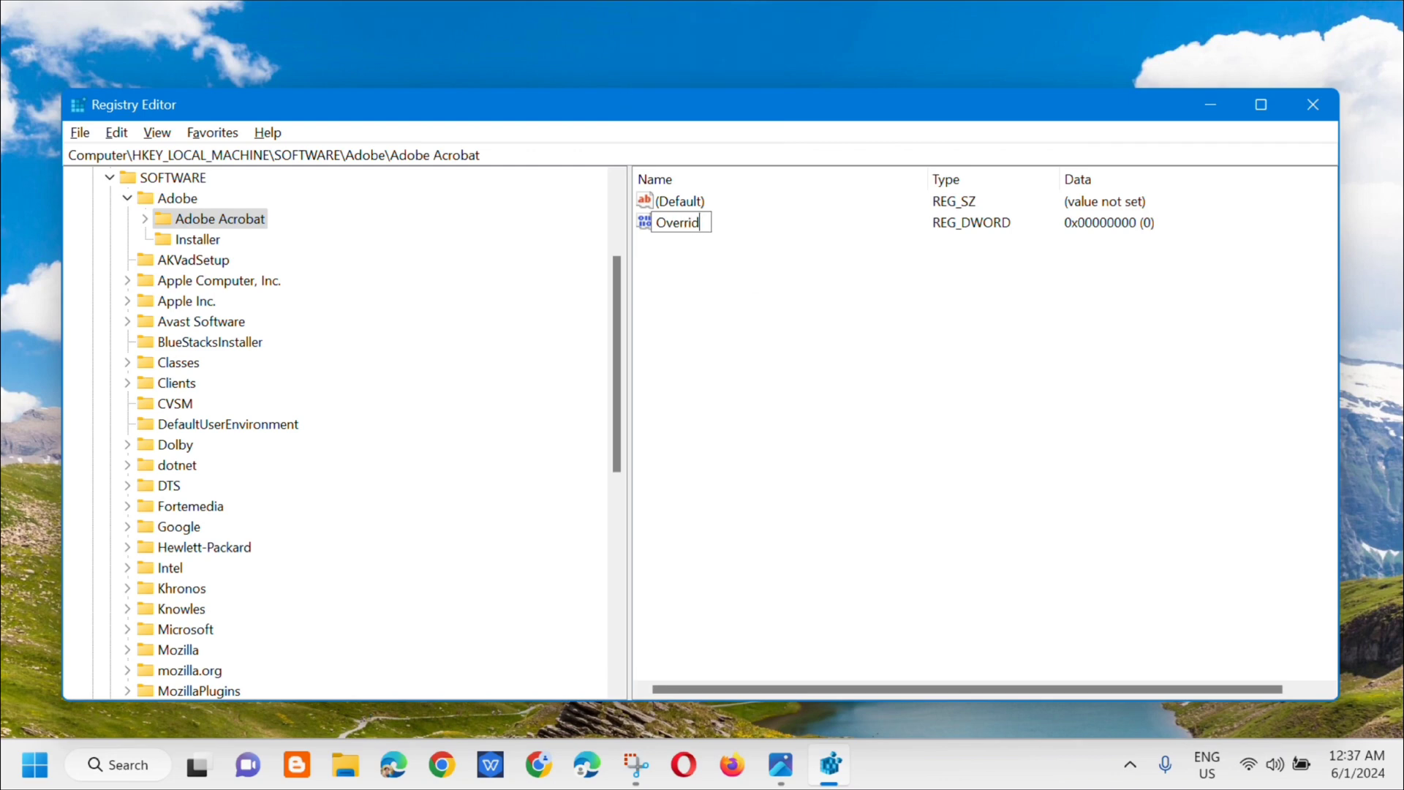
pyautogui.write('e')
pyautogui.write('Phys')
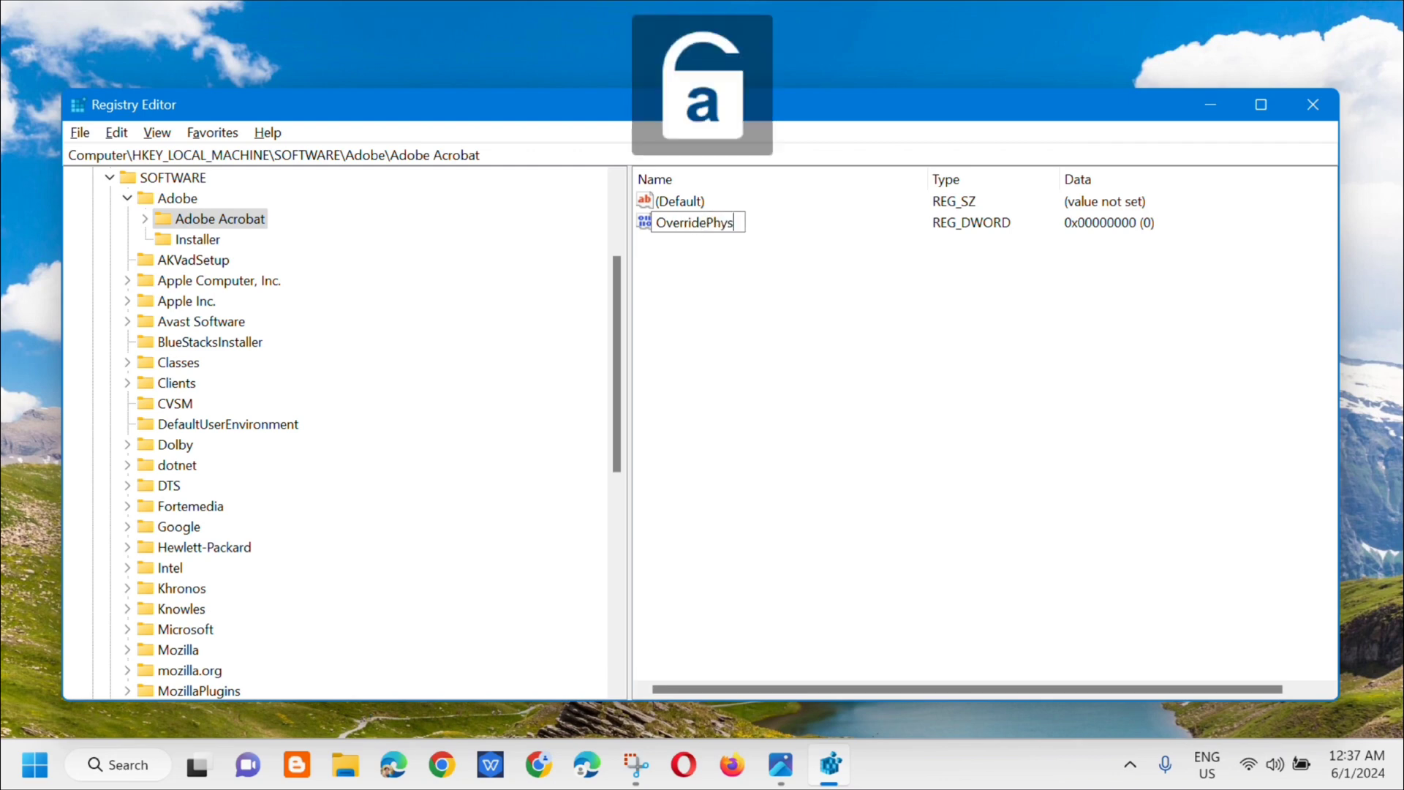
pyautogui.write('icalMemory')
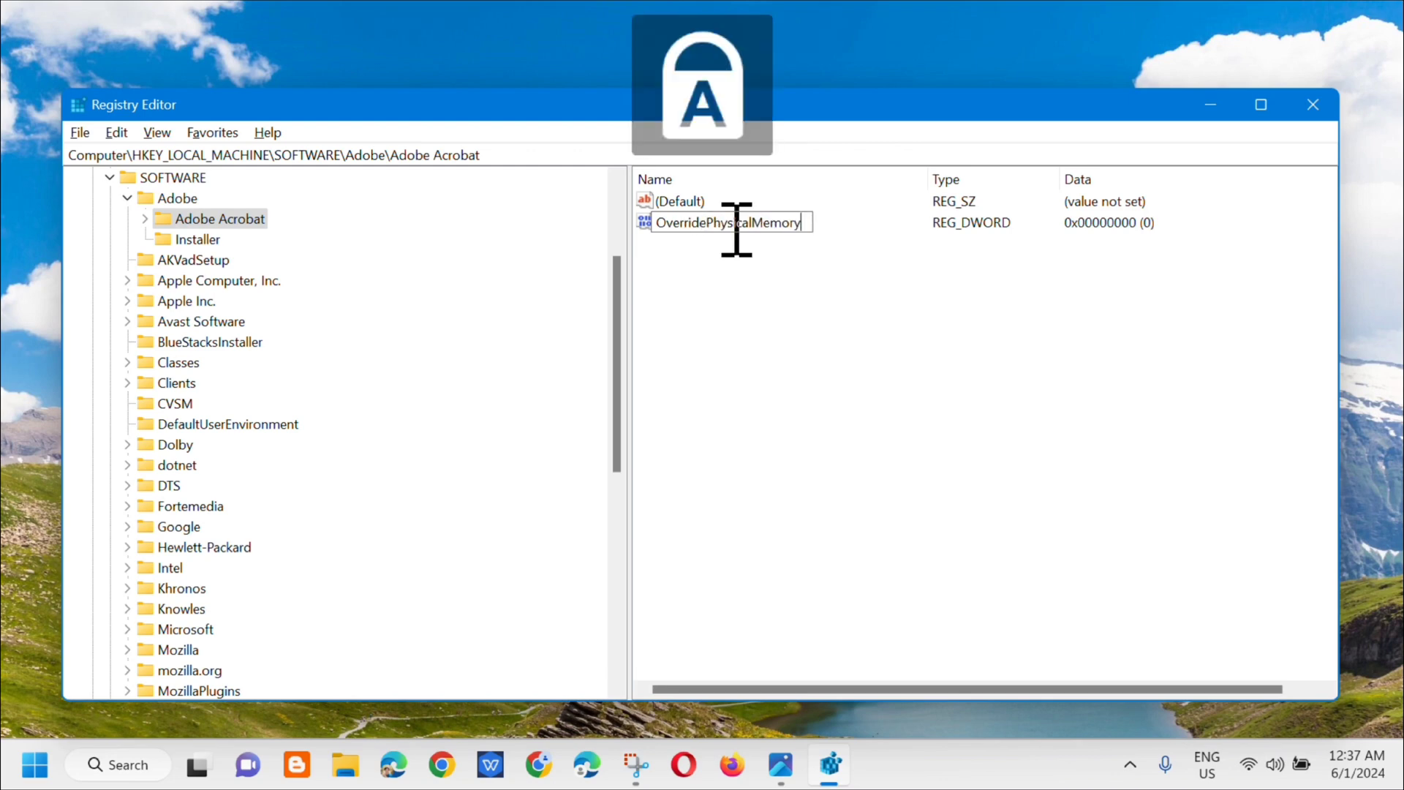
pyautogui.write('MB')
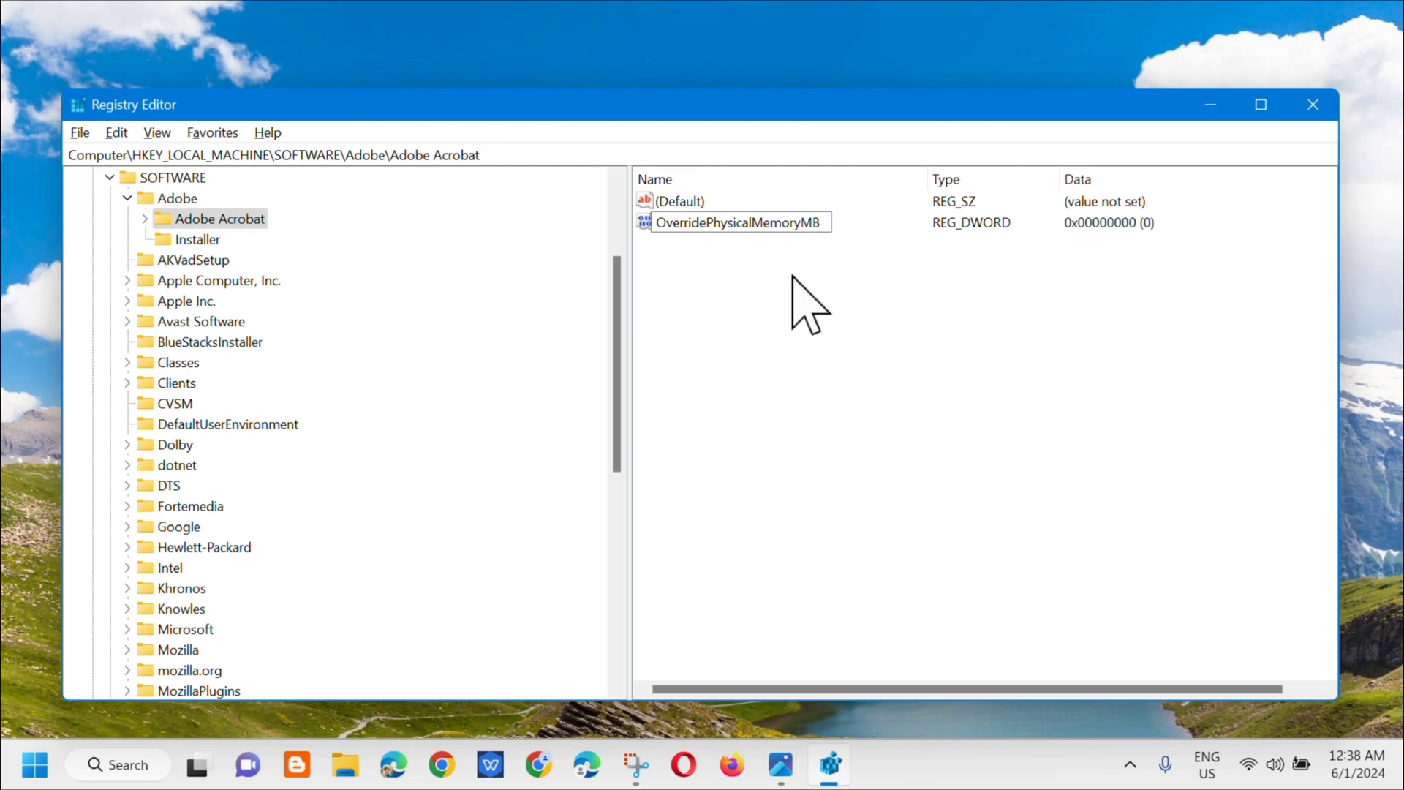
pyautogui.press('Return')
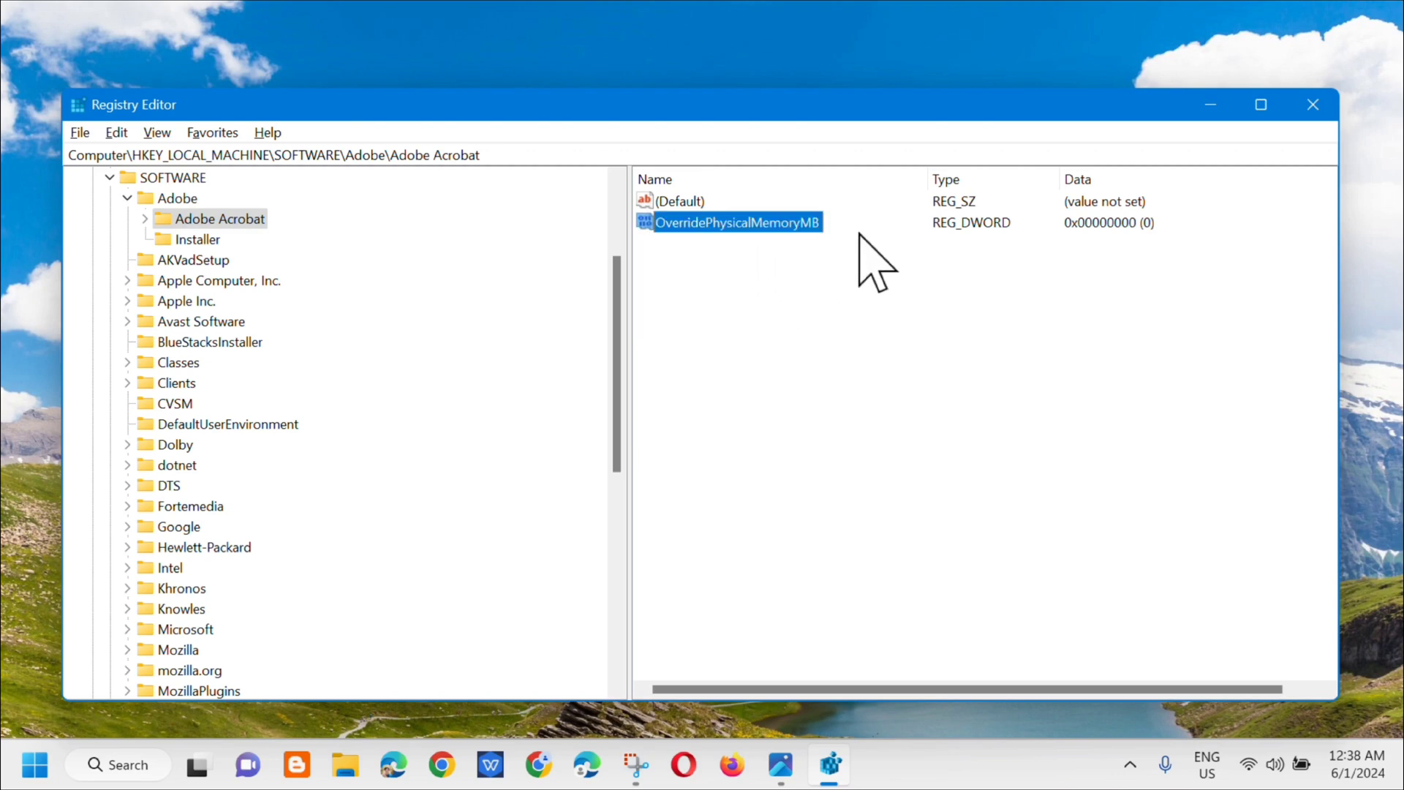
# - Set the OverridePhysicalMemoryMB value data to 4000 in hexadecimal base and close Registry Editor
pyautogui.doubleClick(761, 219)
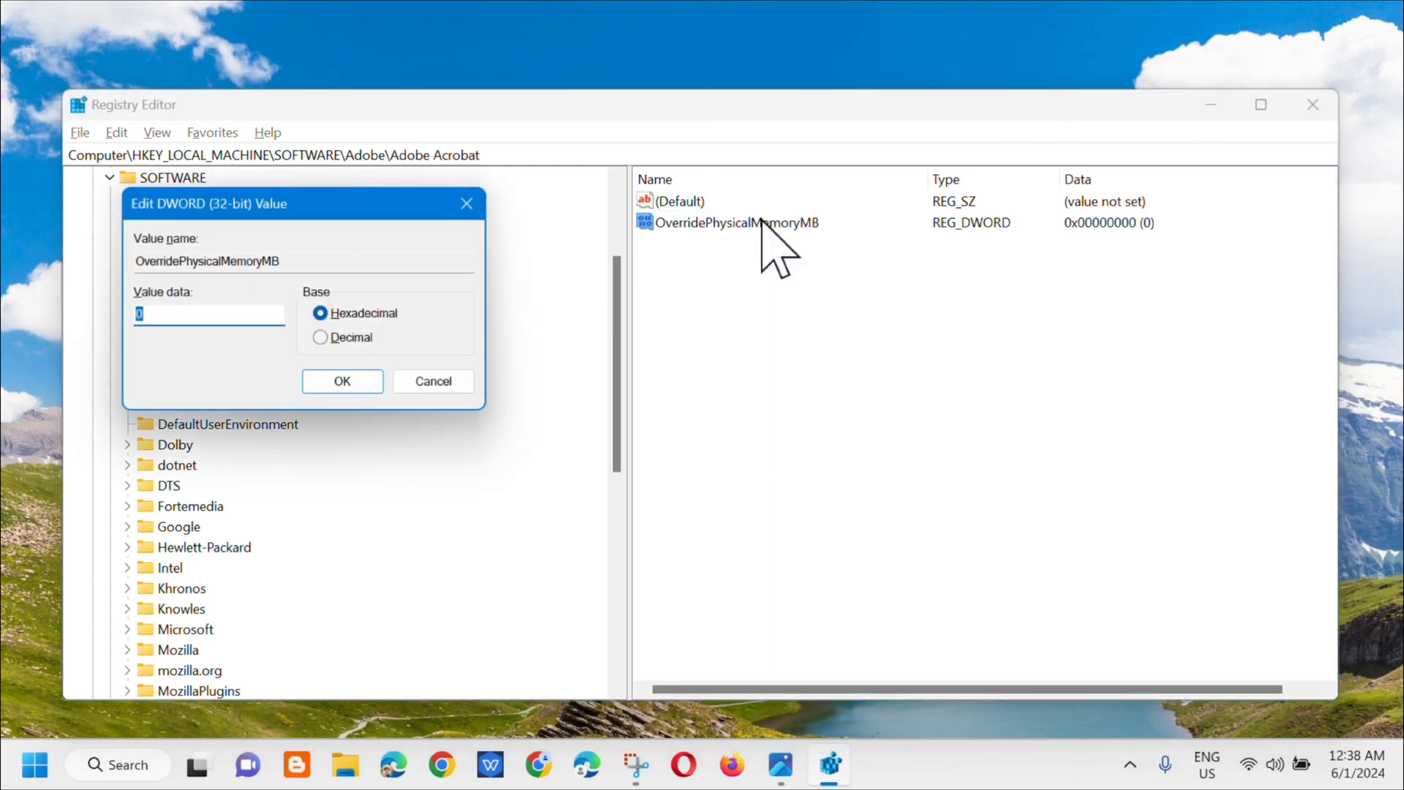
pyautogui.moveTo(350, 209); pyautogui.dragTo(897, 284)
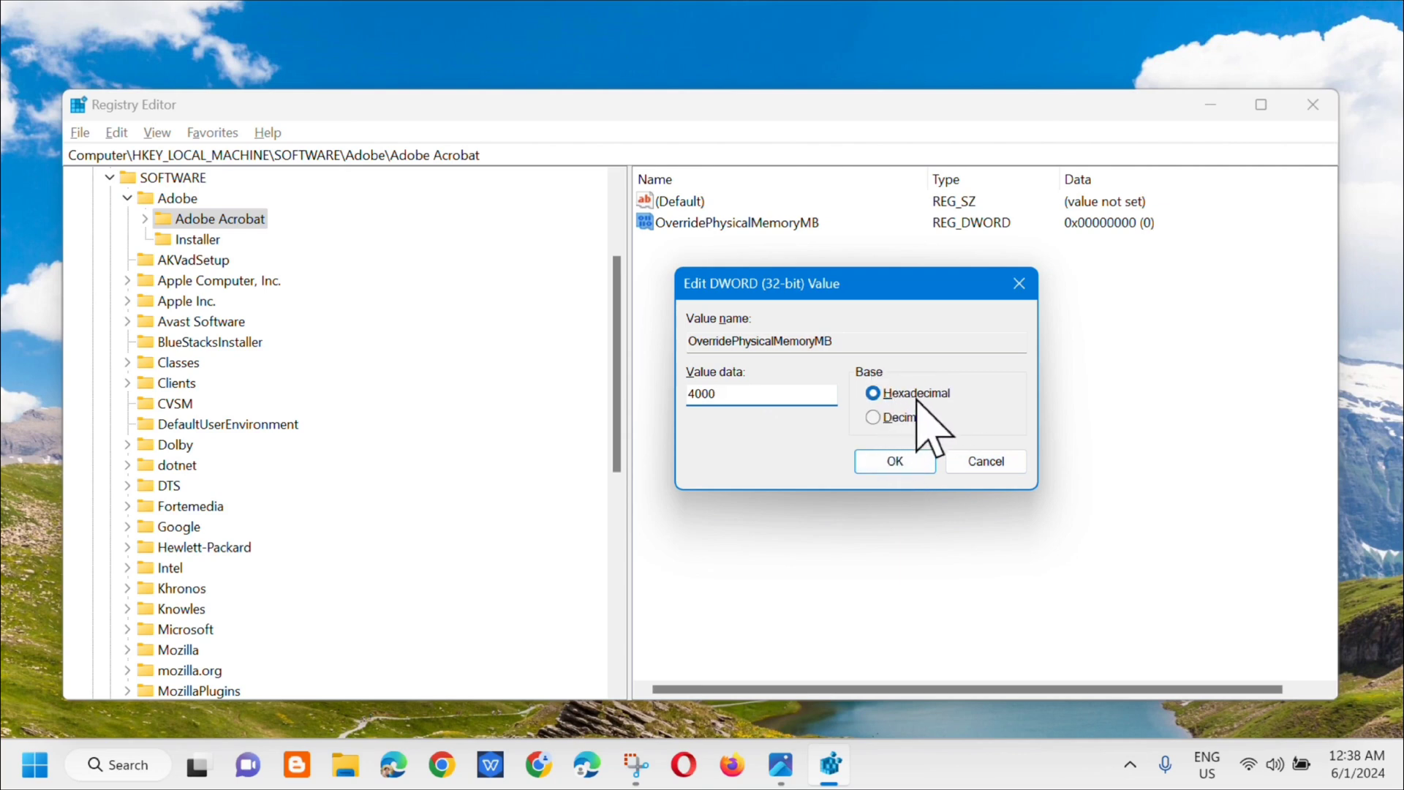
pyautogui.click(896, 461)
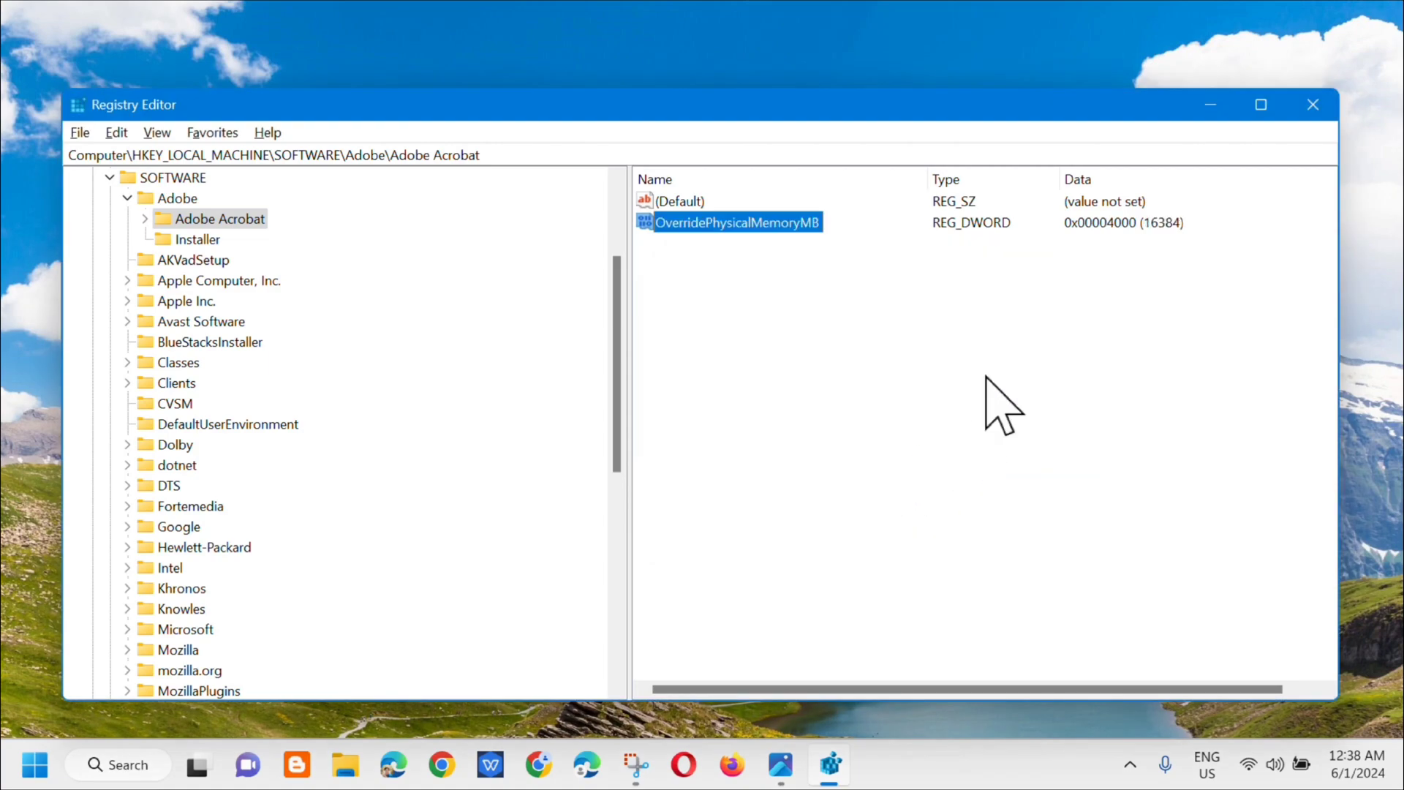
pyautogui.click(1313, 105)
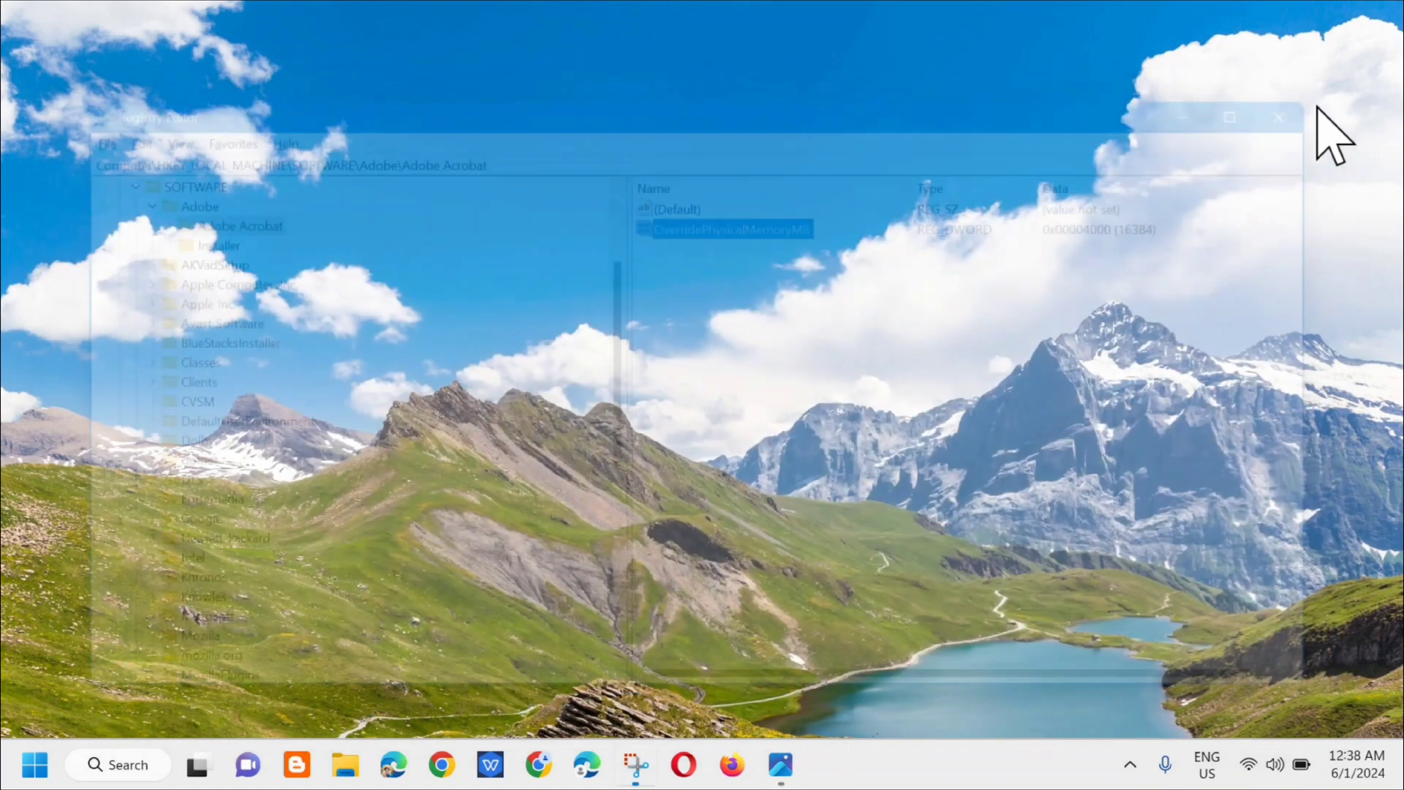
# - View the computer's shut down and restart options, and dismiss them without choosing one
pyautogui.click(34, 768)
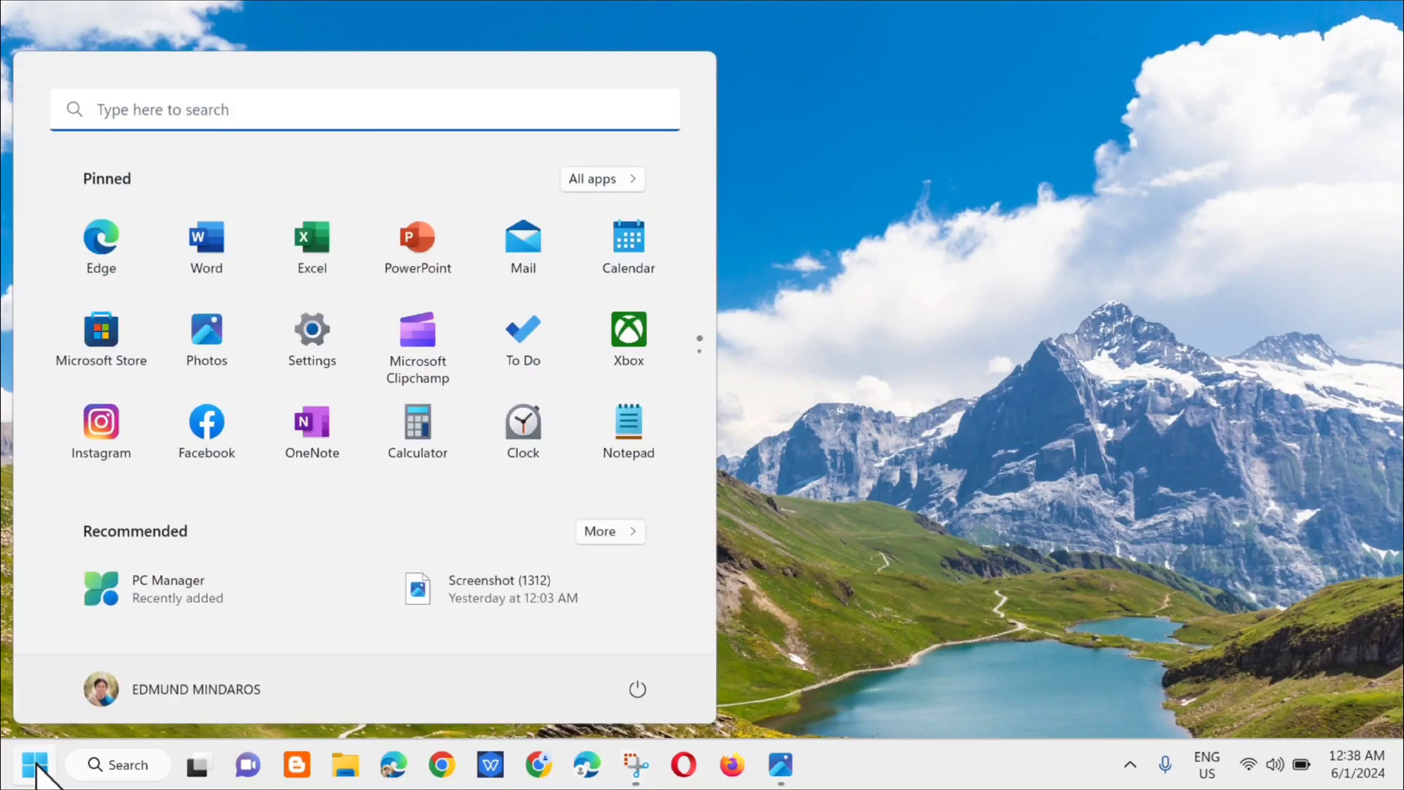
pyautogui.click(639, 692)
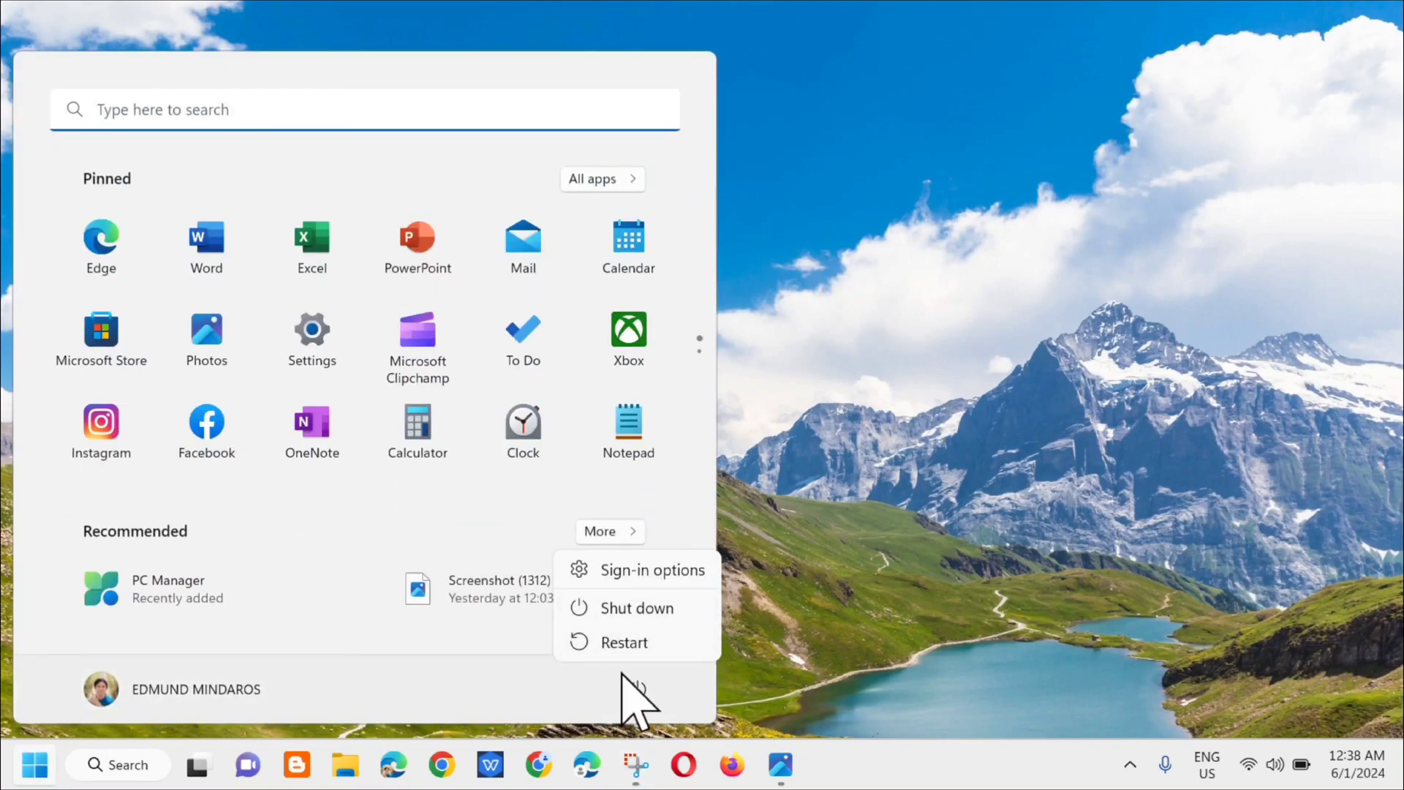
pyautogui.click(841, 603)
pyautogui.click(841, 603)
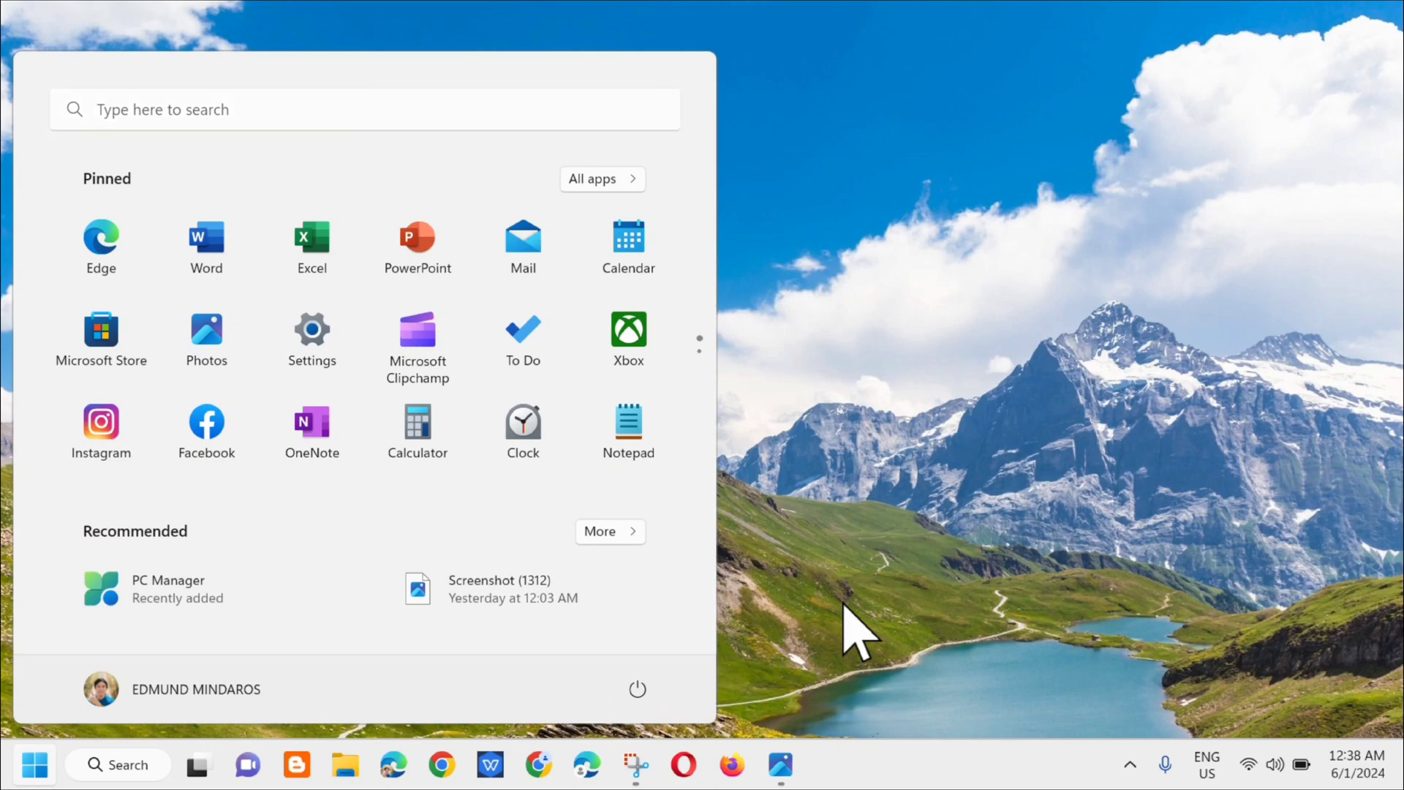